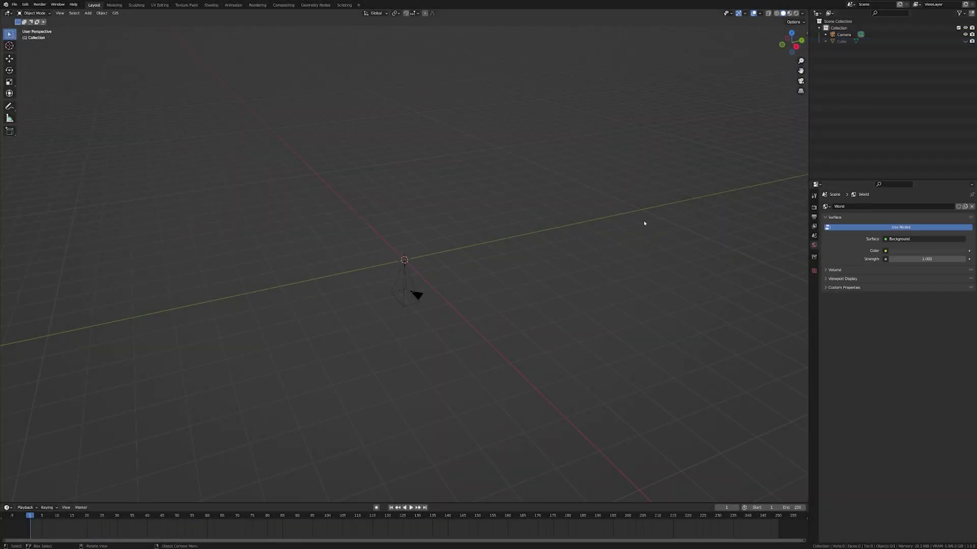
Step: Rotate the camera 90° on X and split the lower area into a camera-view 3D viewport
text(rx90)
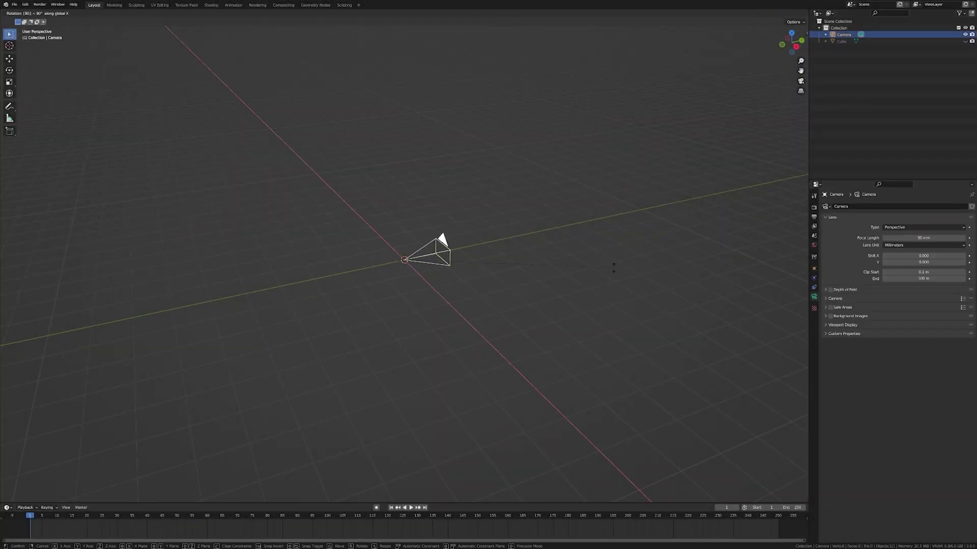
middle_drag(616, 270, 561, 274)
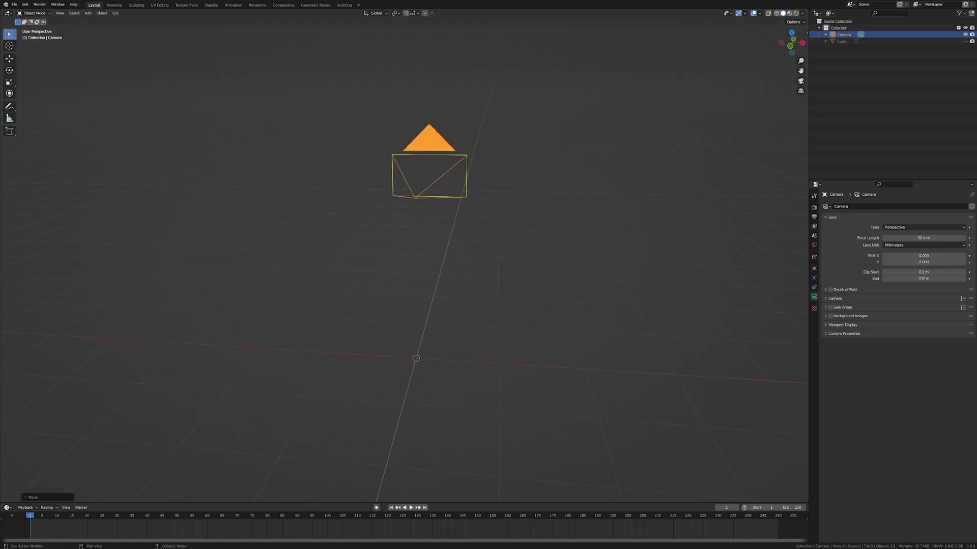
middle_drag(652, 272, 611, 275)
drag(458, 504, 458, 408)
drag(3, 410, 351, 458)
click(8, 412)
click(21, 431)
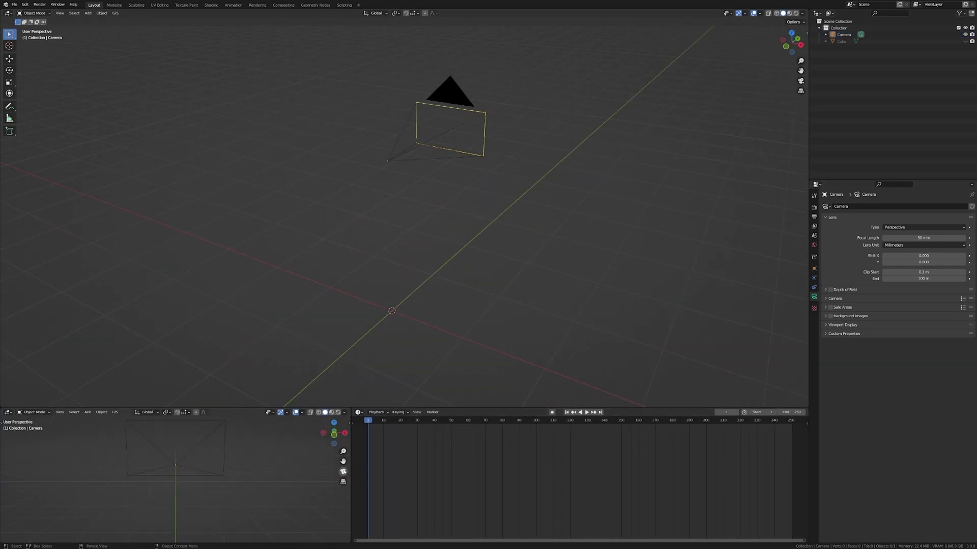
key(KP_0)
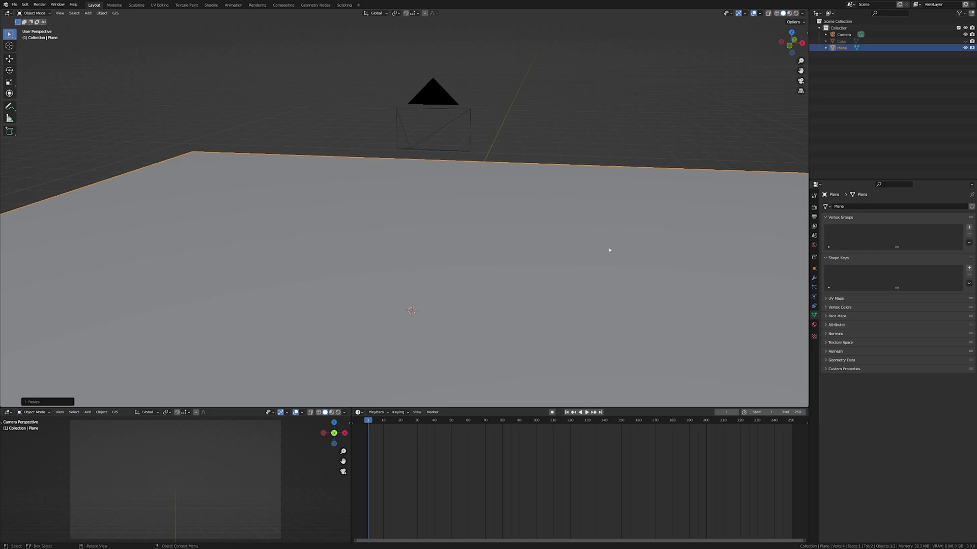
scroll(607, 251, down, 3)
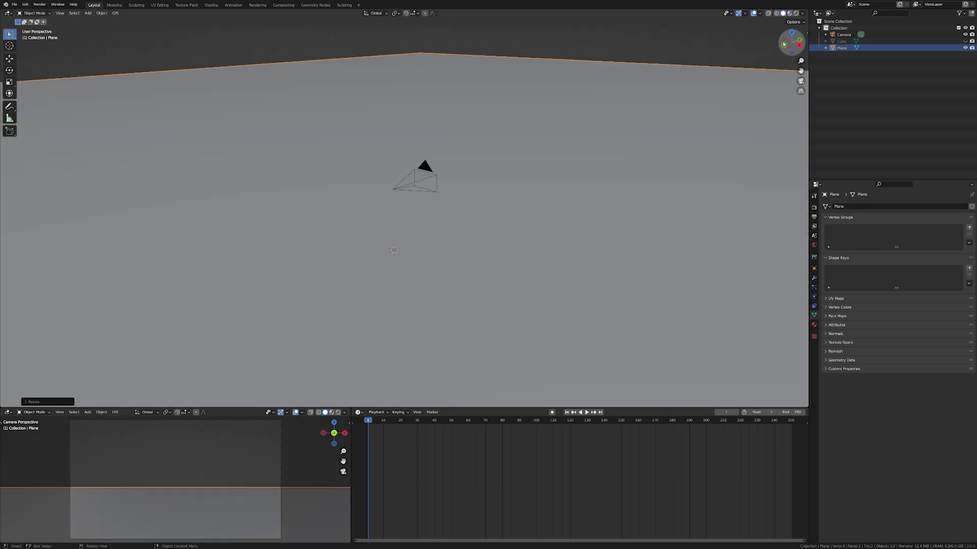
Step: Select the camera, switch to front orthographic view, and begin rotating the wall block
click(843, 34)
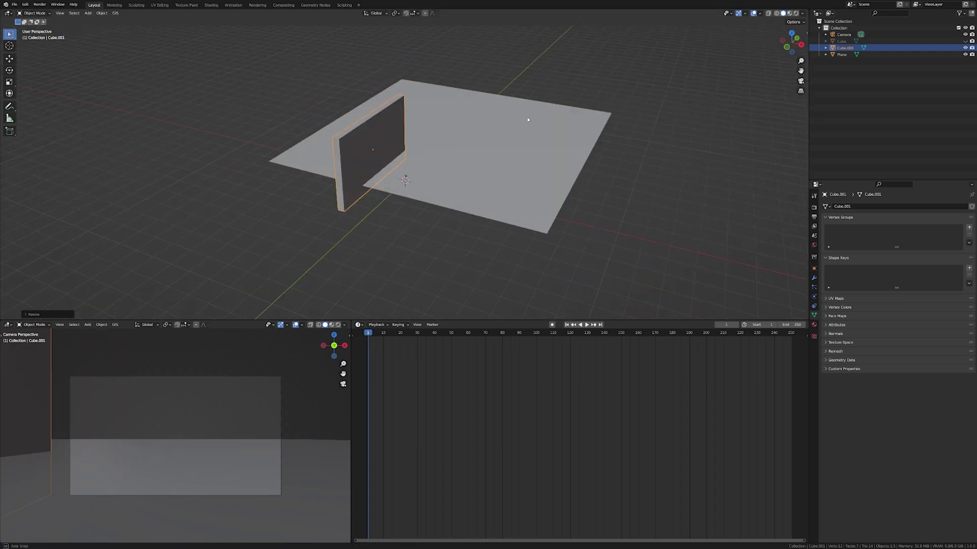
key(KP_1)
key(r)
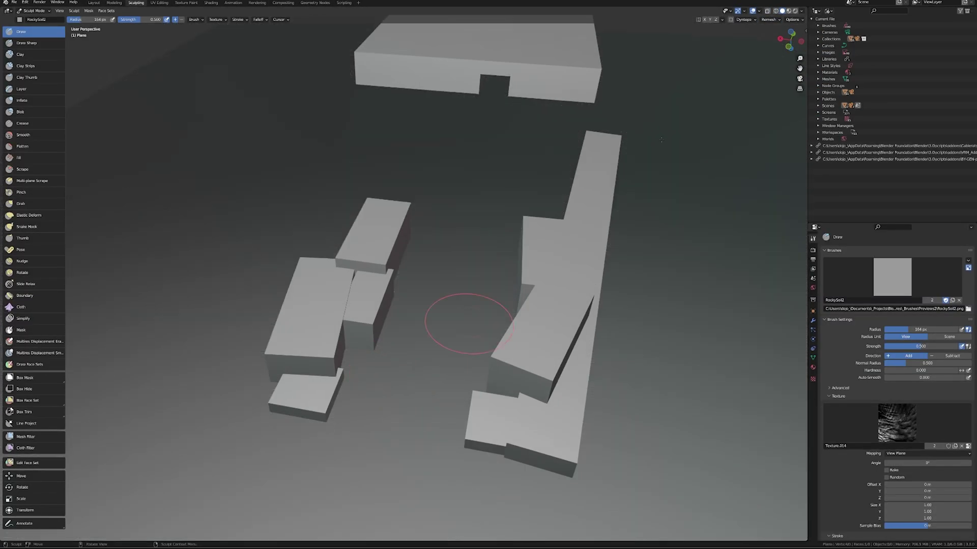
Step: Enable Dyntopo for sculpting and adjust its detail size
click(731, 19)
click(746, 20)
click(757, 32)
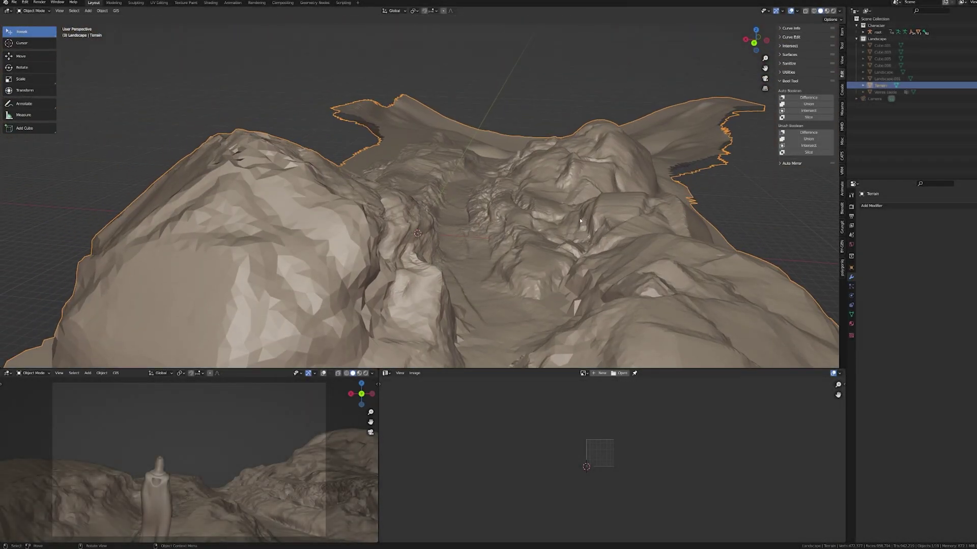
Step: Add a Decimate modifier to the Terrain object
click(901, 206)
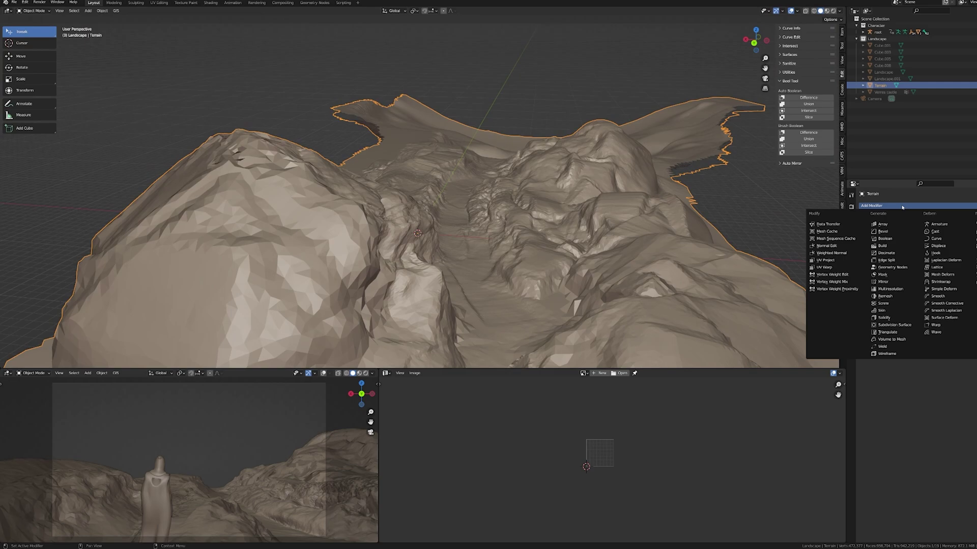
click(894, 253)
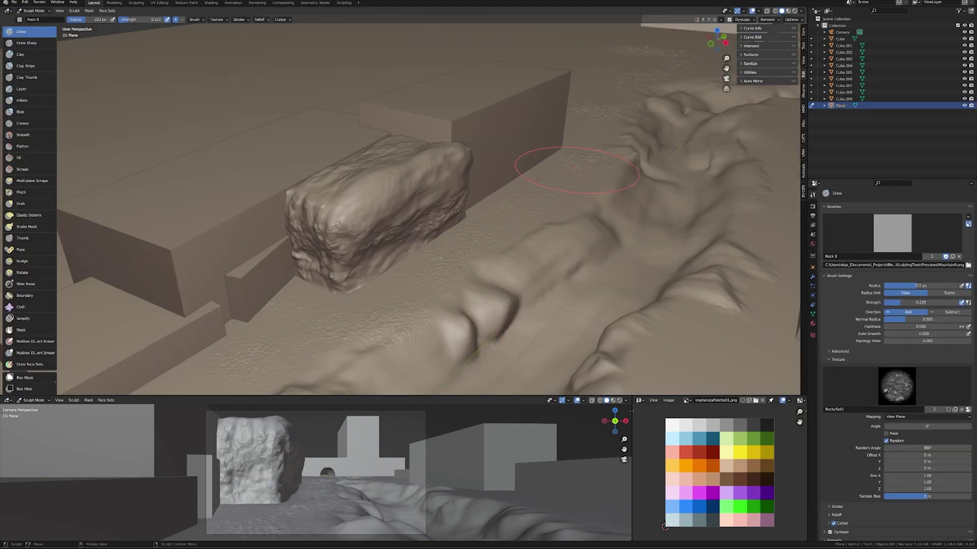
middle_drag(576, 169, 607, 104)
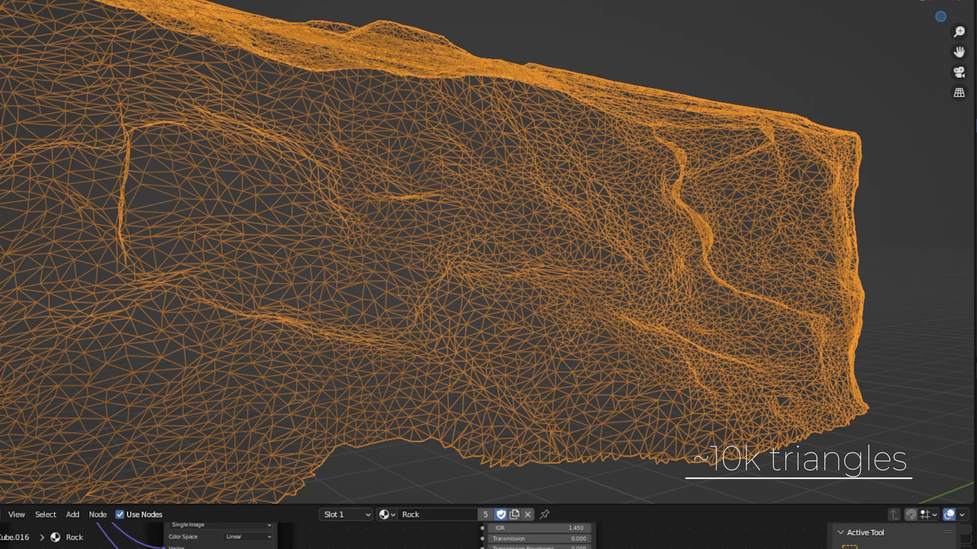
Step: Switch the detailed and low-poly rocks to solid shading, then preview the baked material textures
key(shift+z)
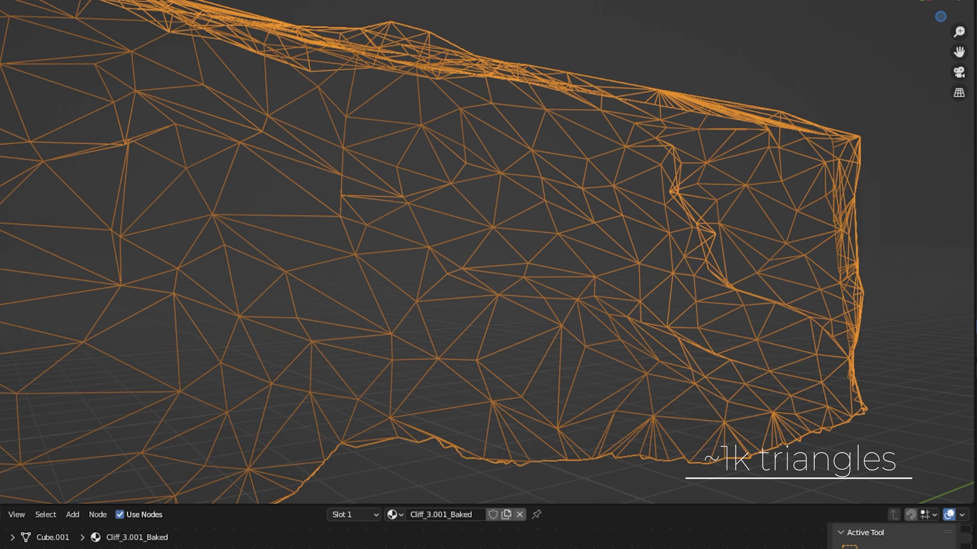
key(shift+z)
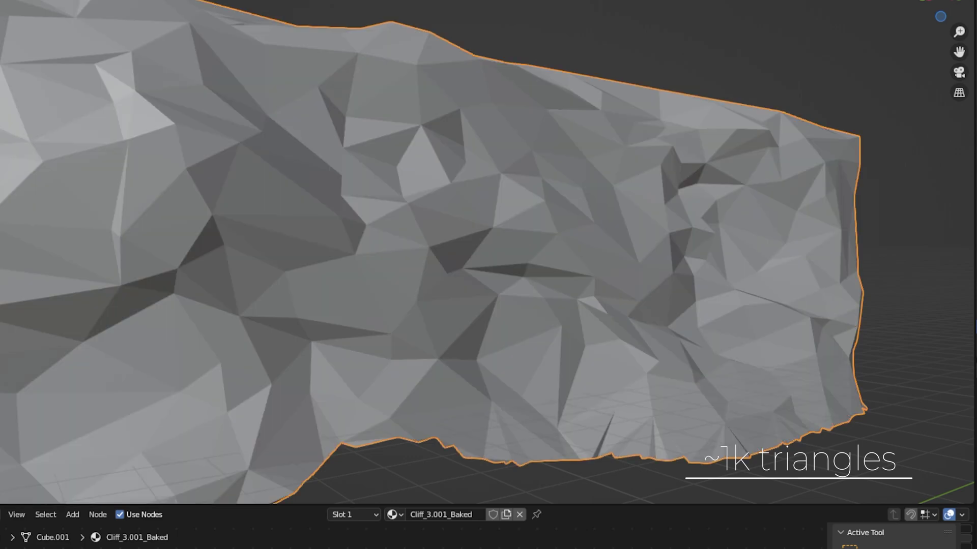
key(z)
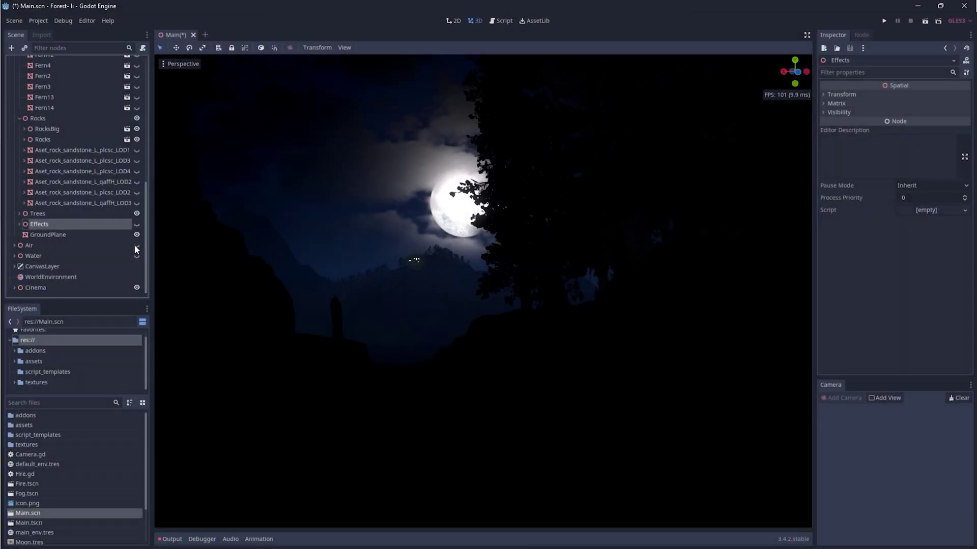
Step: Make the Air node visible and collapse the Rocks node
click(136, 245)
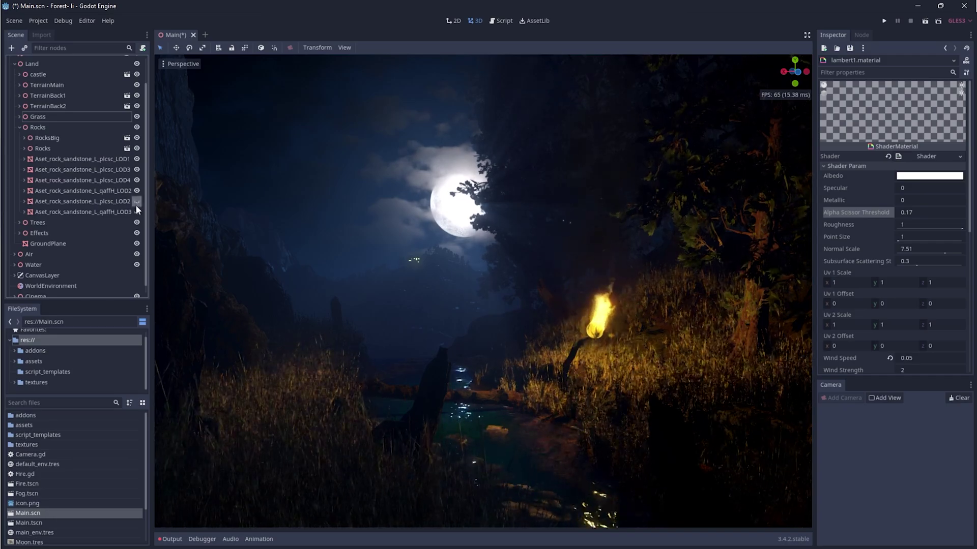
click(20, 128)
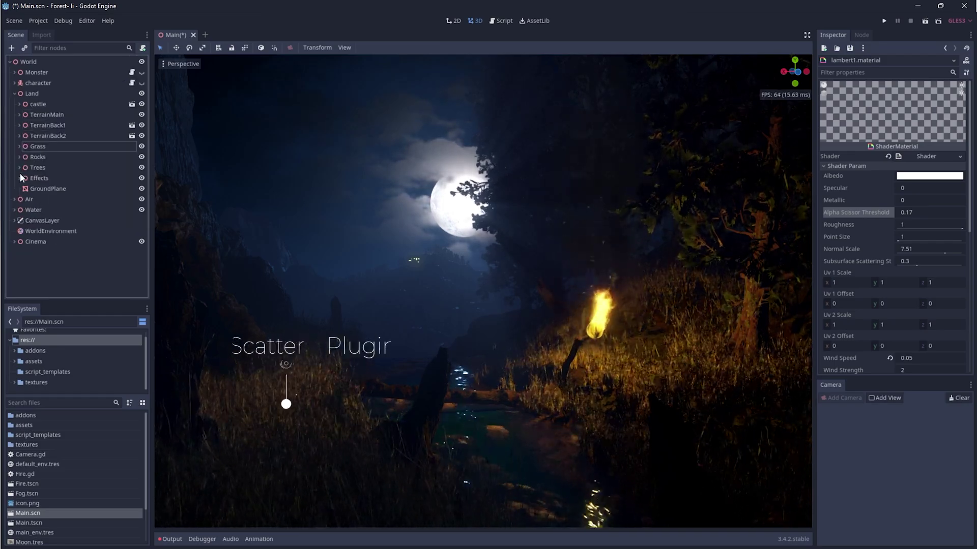
Step: Expand Grass and make Fern through Fern14 visible
click(24, 147)
click(19, 145)
scroll(72, 192, down, 5)
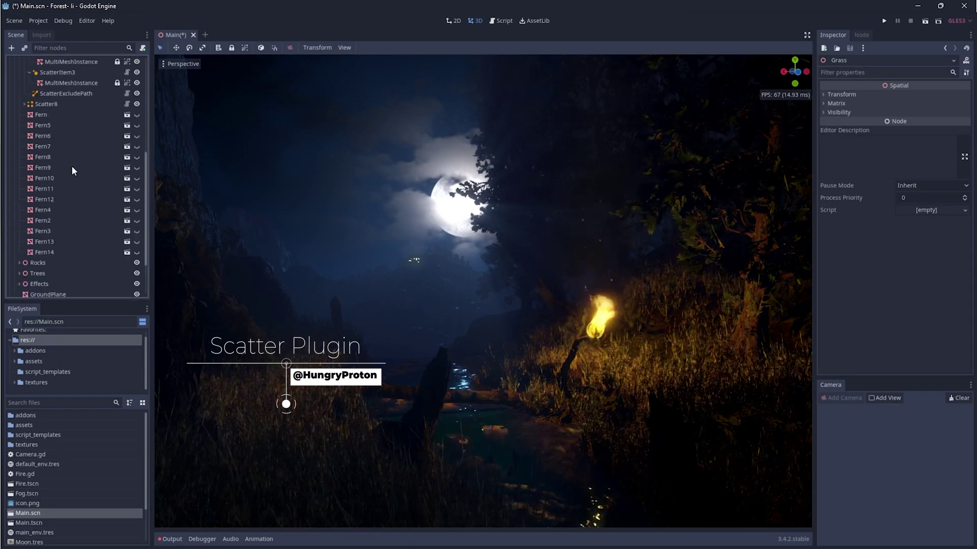
click(42, 115)
shift+click(73, 252)
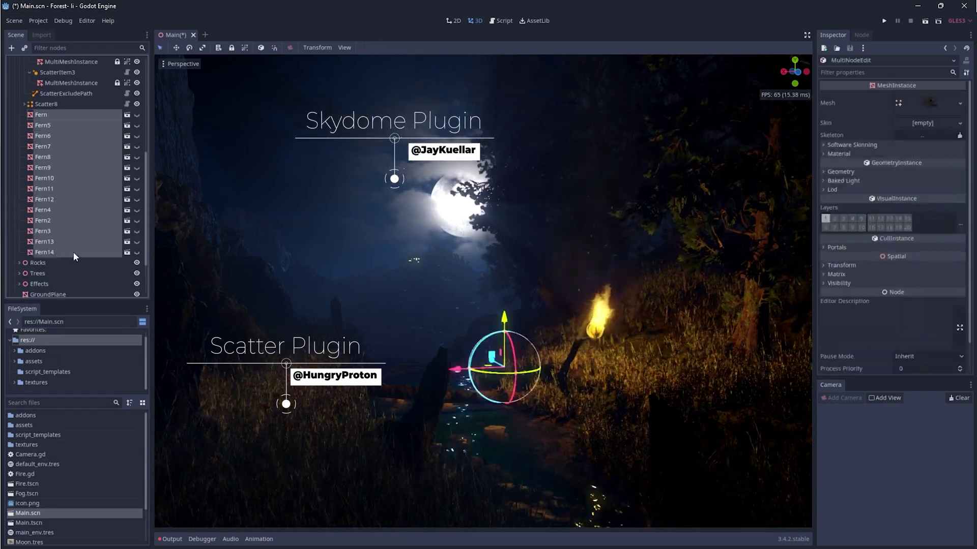
click(135, 241)
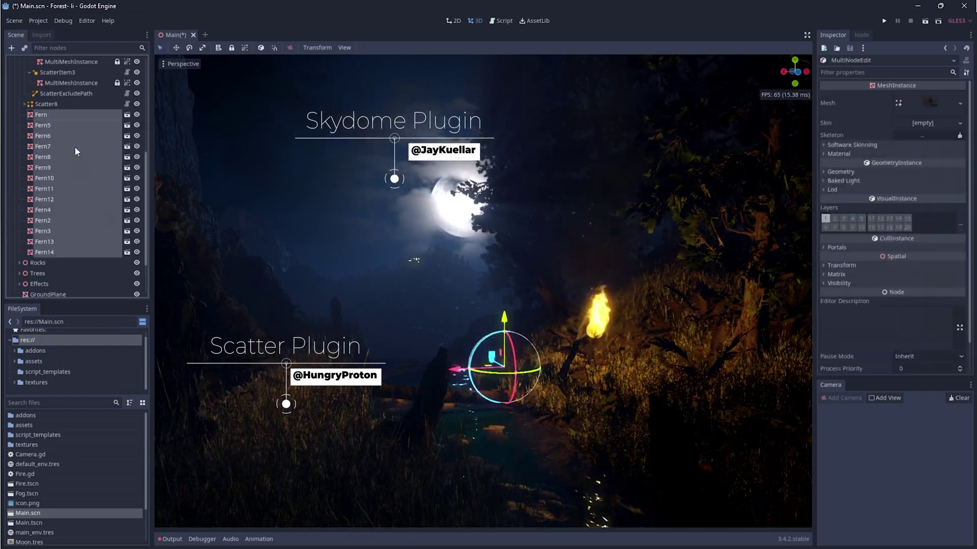
Step: Collapse Grass, expand Effects, and type 'making 3d fire in godot' as a YouTube search
scroll(8, 145, up, 5)
click(20, 124)
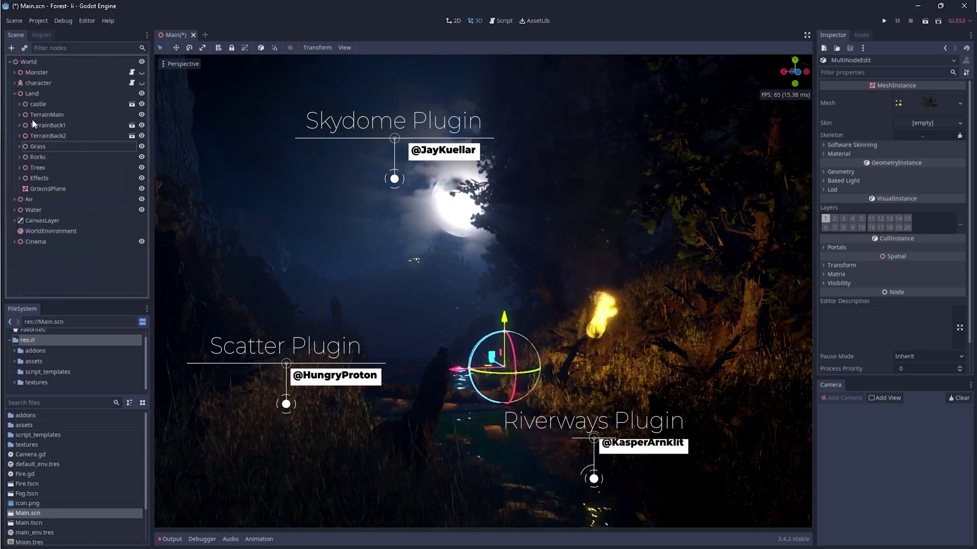
click(20, 177)
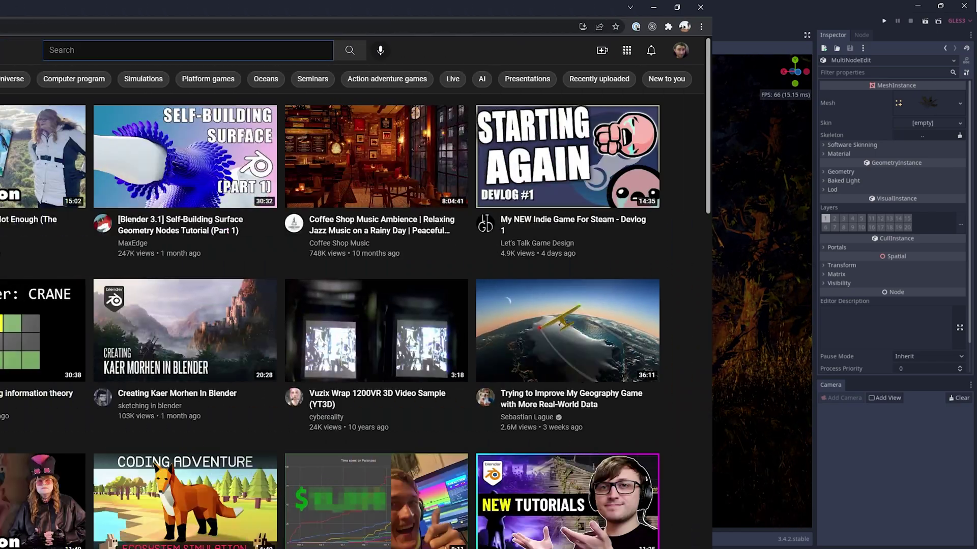
text(making 3)
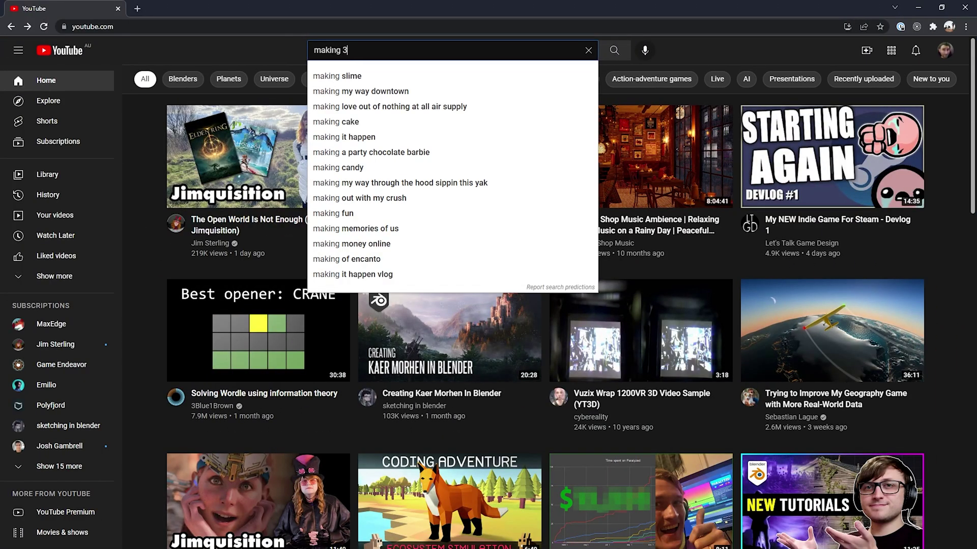
text(d fire in godot)
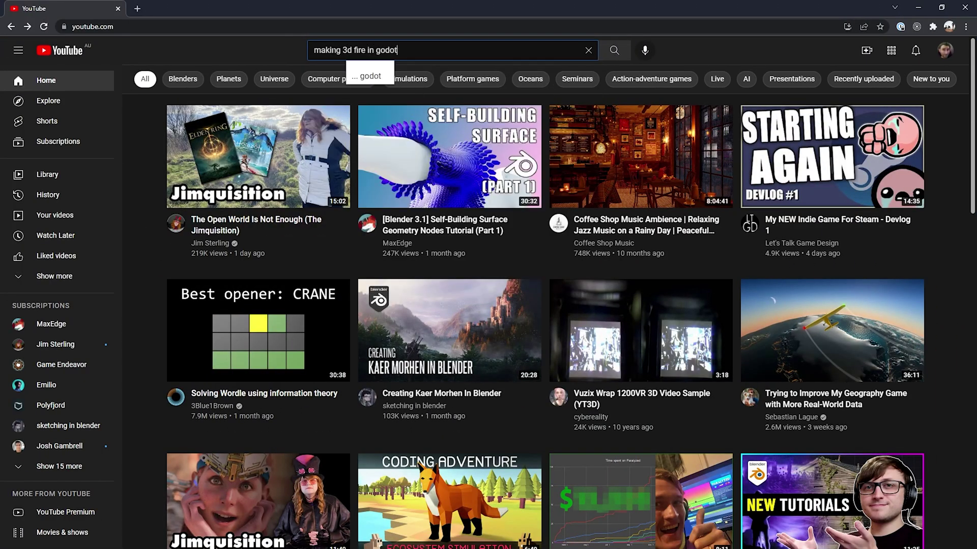
Step: Search YouTube for Godot 3D fire and Blender Fire Simulation, then open 'Realistic Fire for Still Renders'
key(Return)
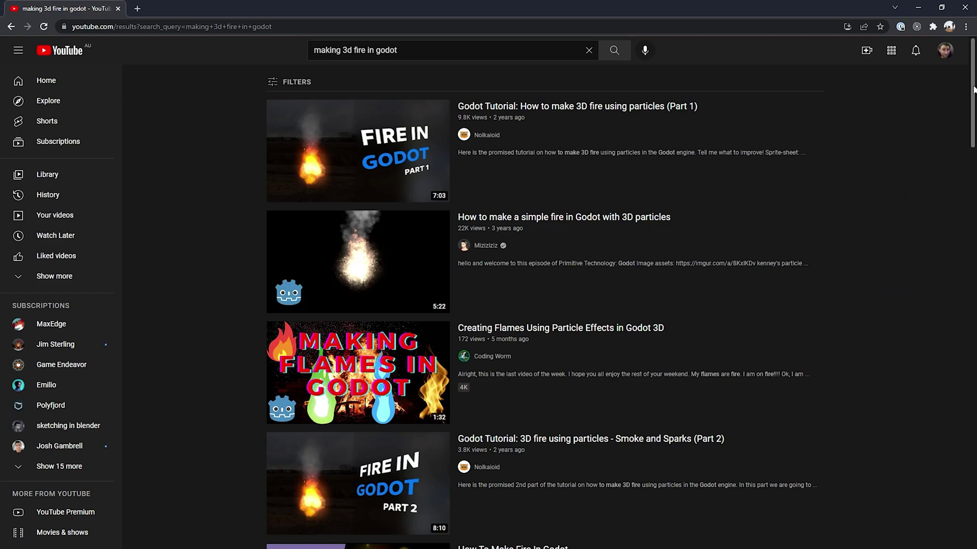
drag(970, 90, 969, 136)
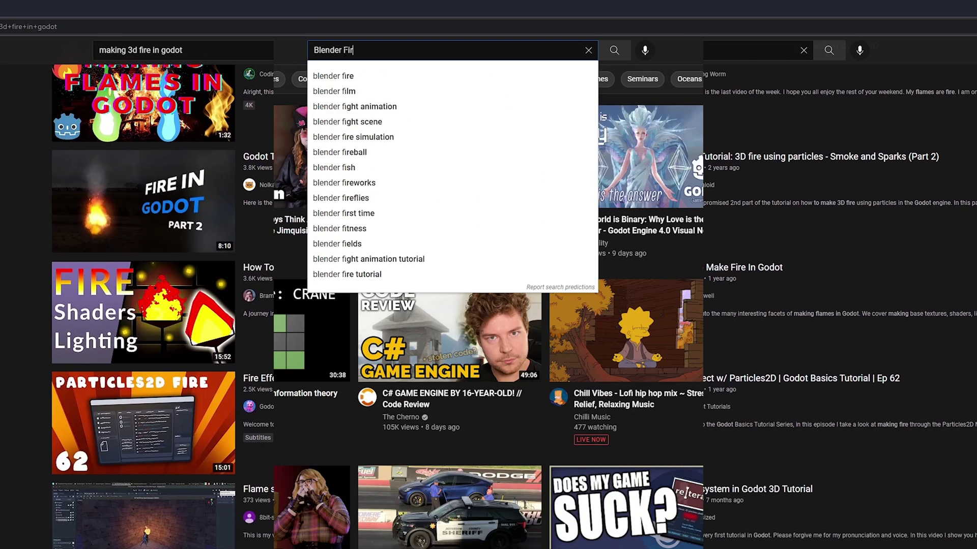
text(re Simulation)
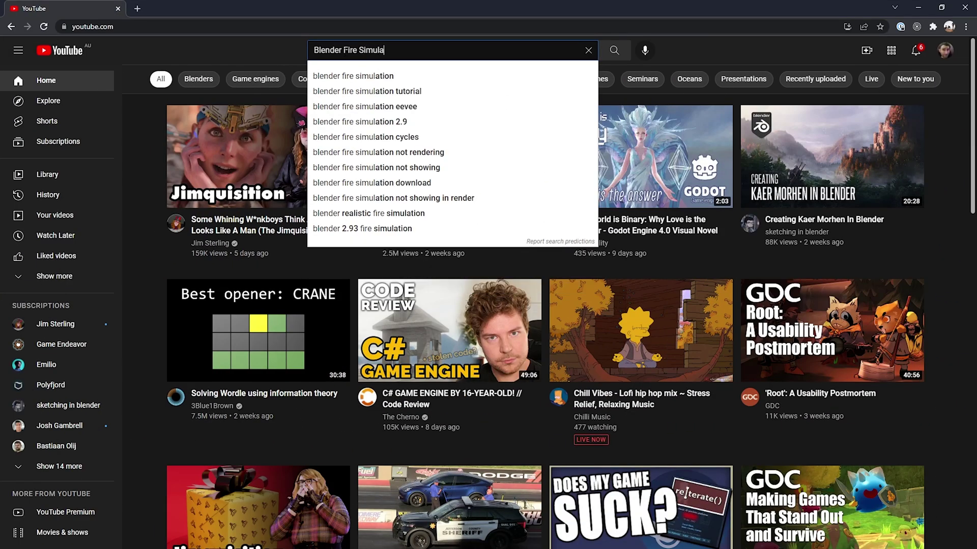
key(Return)
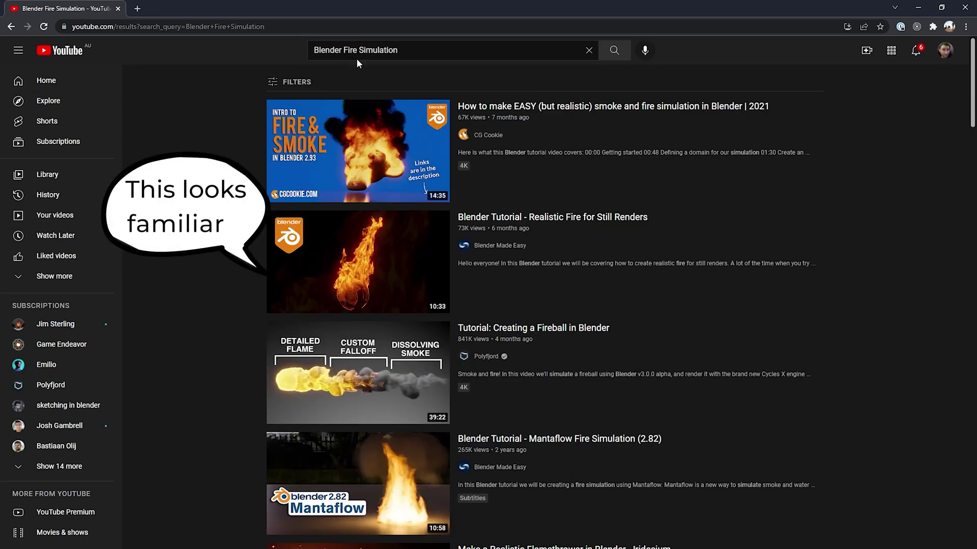
mouse_move(414, 279)
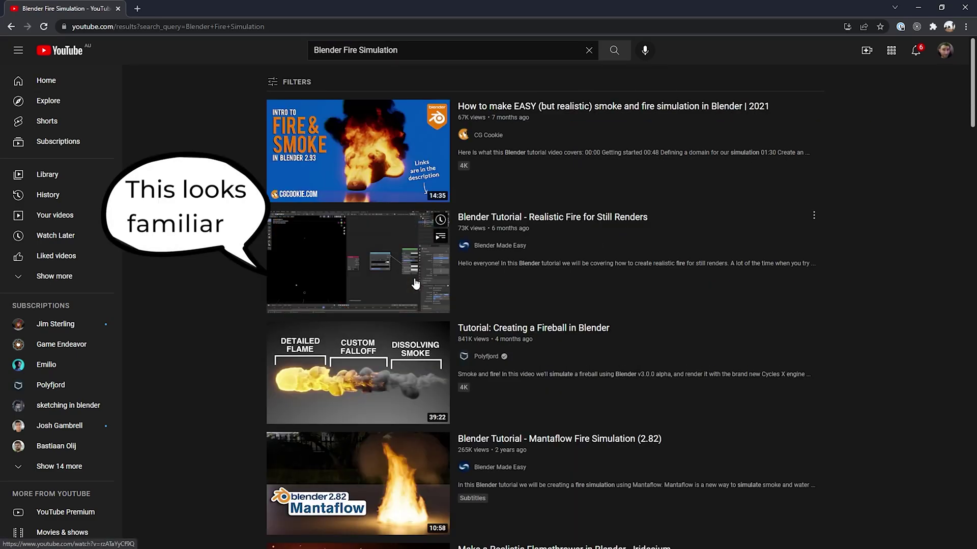
click(416, 283)
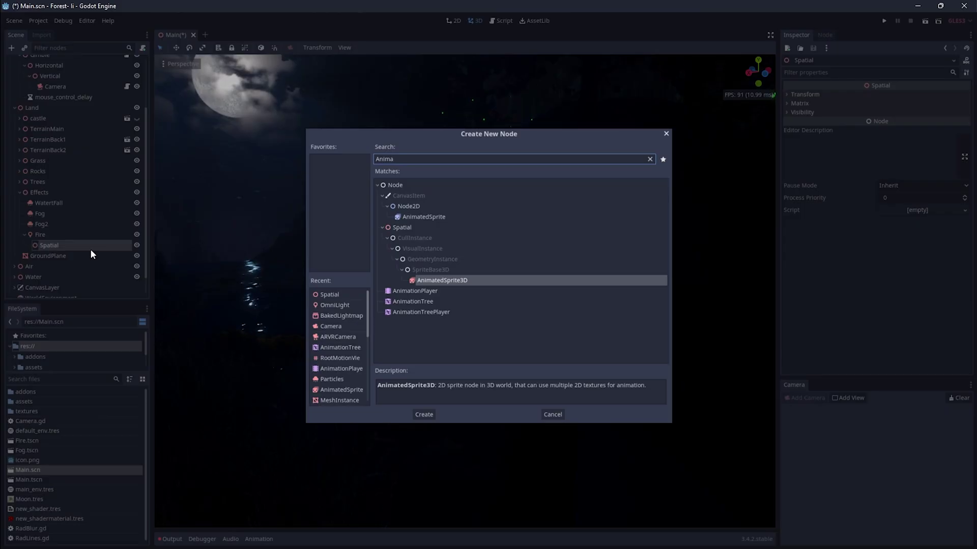
Step: Add an AnimatedSprite3D under Spatial and give it a new SpriteFrames resource
key(Return)
right_click(78, 254)
click(919, 94)
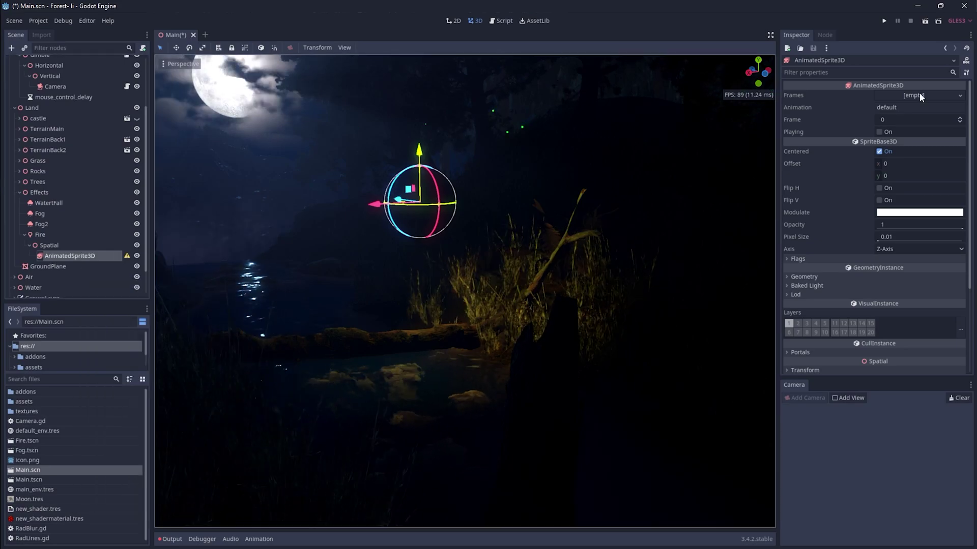
click(920, 94)
click(945, 107)
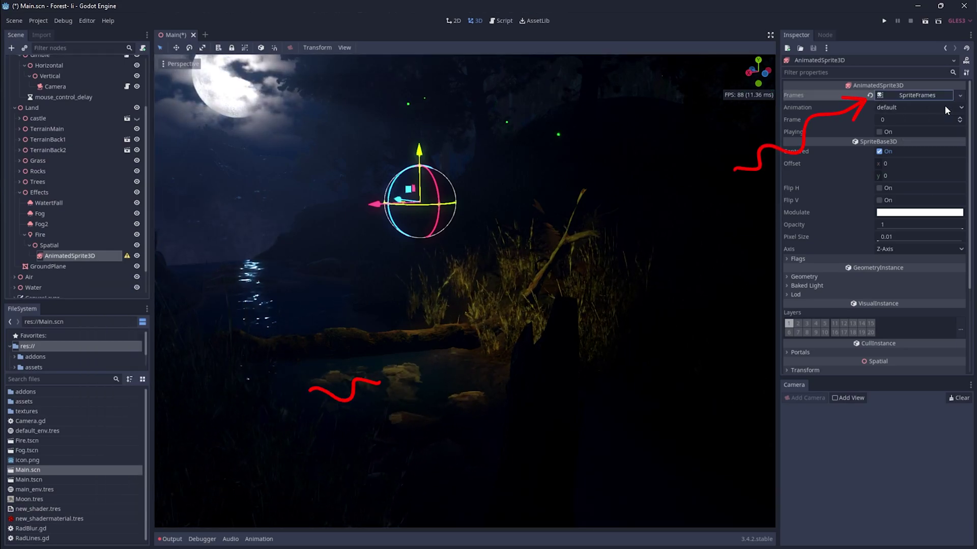
click(931, 96)
Step: Load all the fire_loop/N frame images into the animation and enable Playing
click(225, 427)
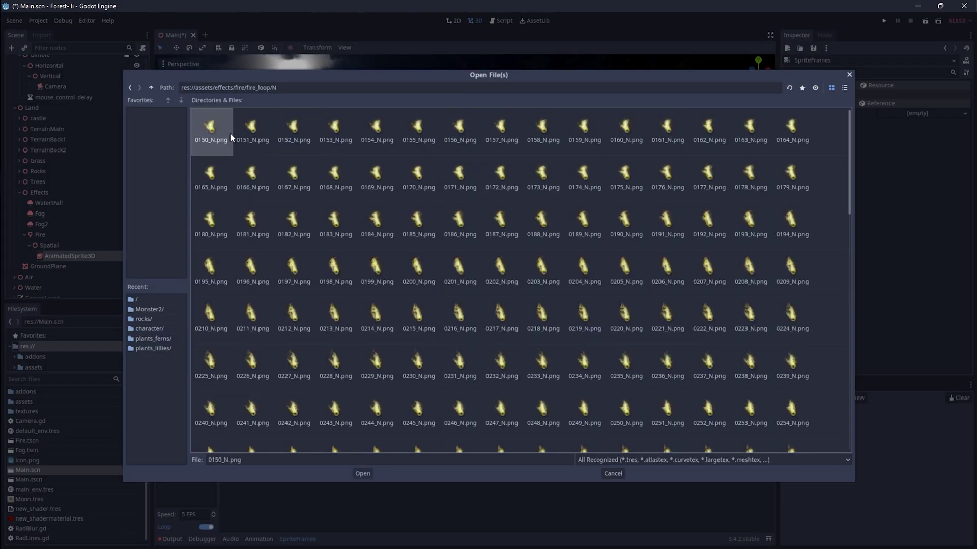
key(ctrl+a)
click(363, 473)
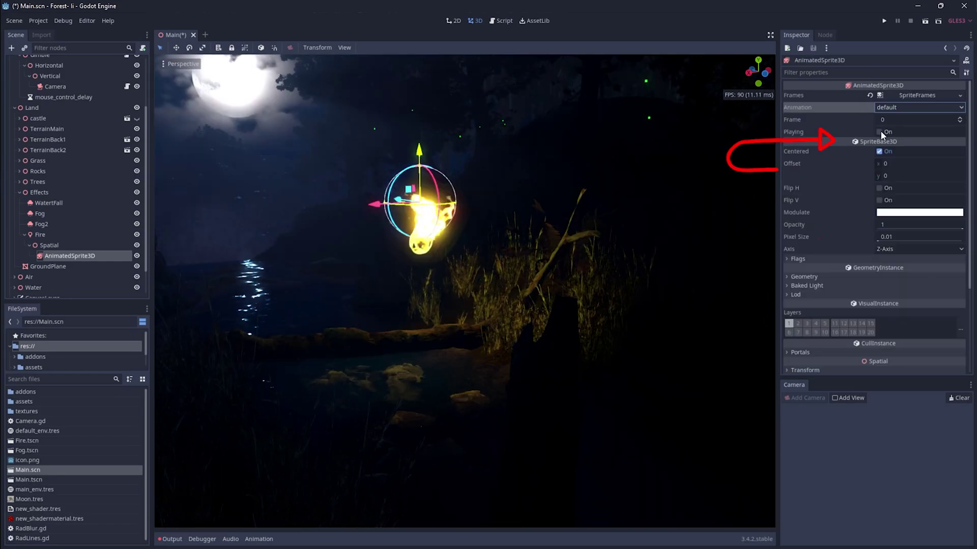
click(879, 132)
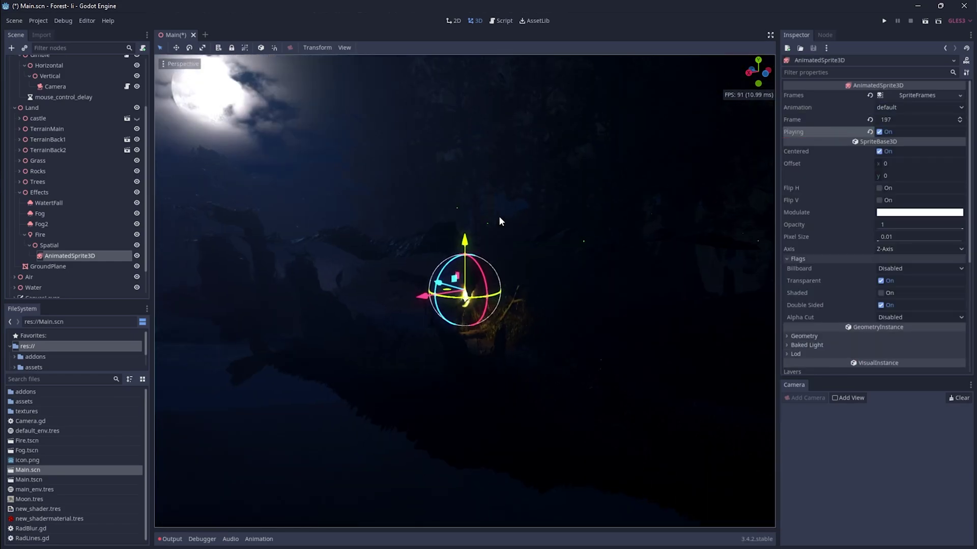
scroll(486, 282, up, 2)
mouse_move(515, 302)
middle_down()
mouse_move(392, 304)
mouse_move(595, 293)
mouse_move(509, 295)
middle_up()
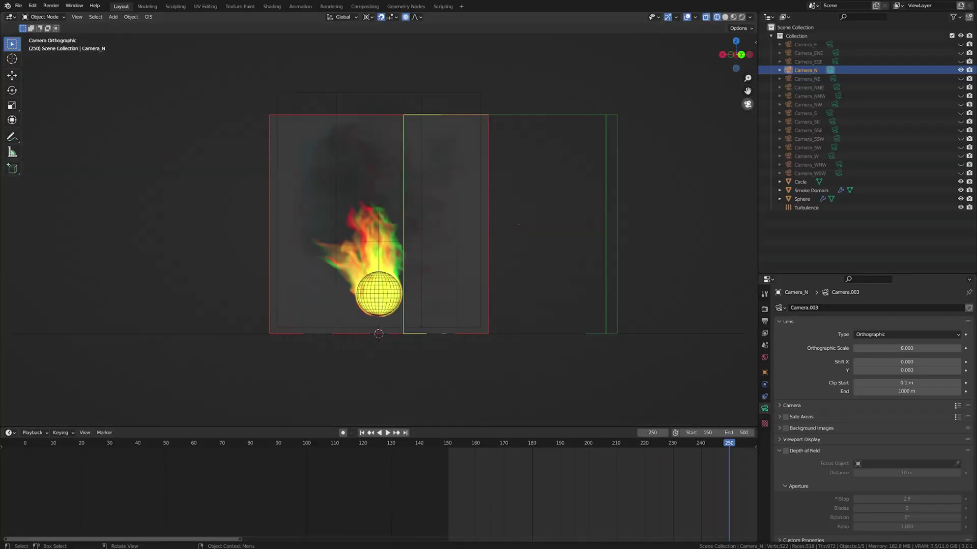
Step: Make Camera_ENE through Camera_WNW visible and expand the Stereoscopy render view settings
click(747, 104)
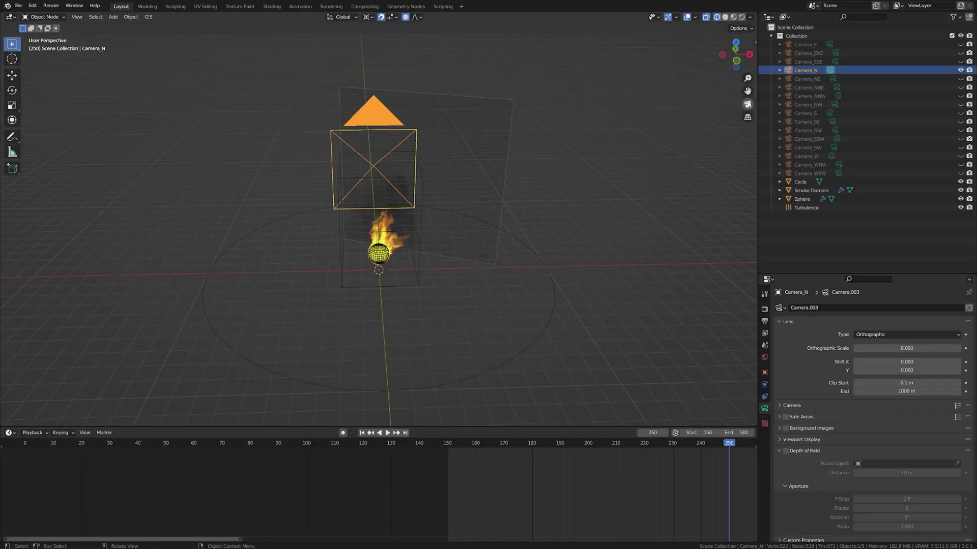
drag(961, 51, 961, 172)
middle_drag(534, 275, 475, 268)
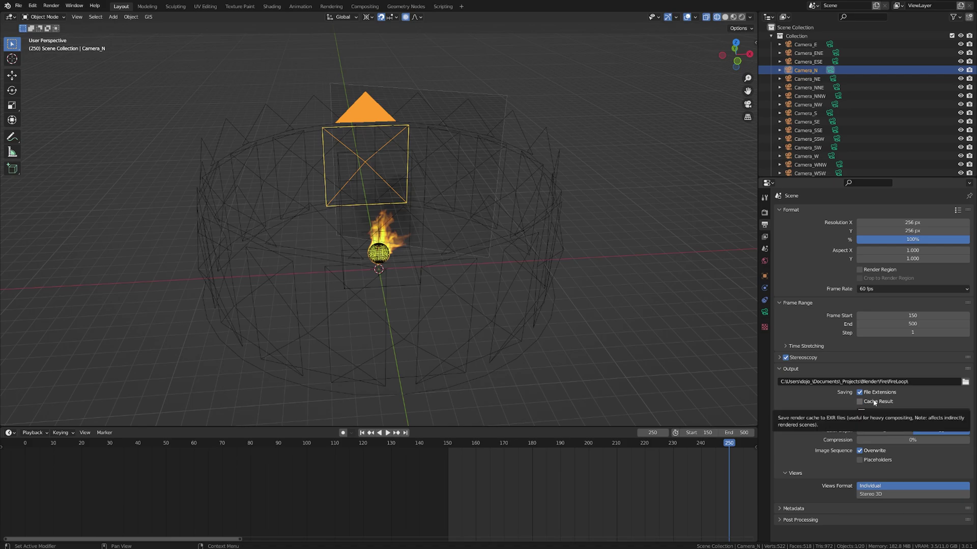
click(781, 357)
mouse_move(872, 427)
mouse_down()
mouse_move(875, 529)
mouse_move(882, 437)
mouse_up()
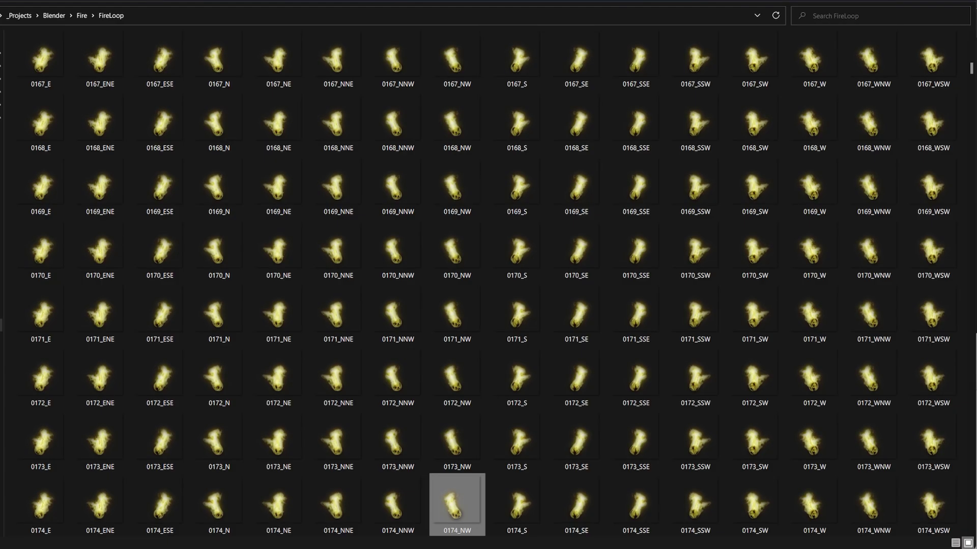
Step: Show Properties for the selected FireLoop frames: 5,616 PNGs totalling 2.75 GB
scroll(457, 503, down, 20)
key(alt+Return)
scroll(457, 503, down, 16)
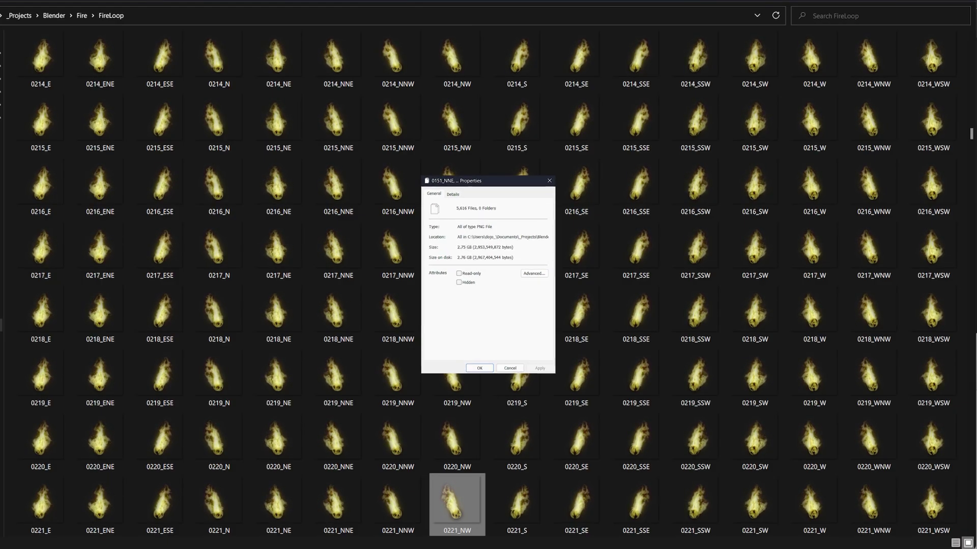
scroll(457, 504, down, 16)
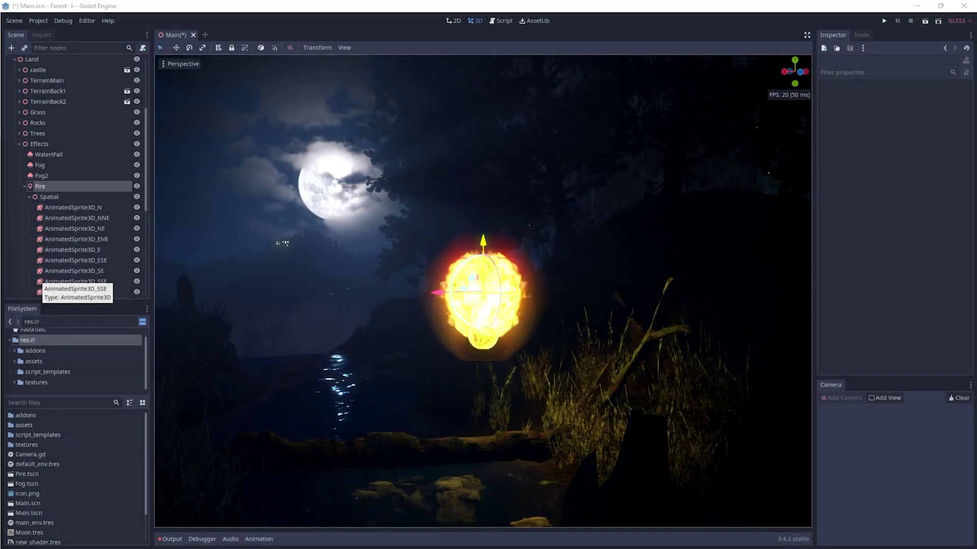
Step: Attach a new Fire.gd script to the Fire light and select its placeholder variable lines
click(55, 176)
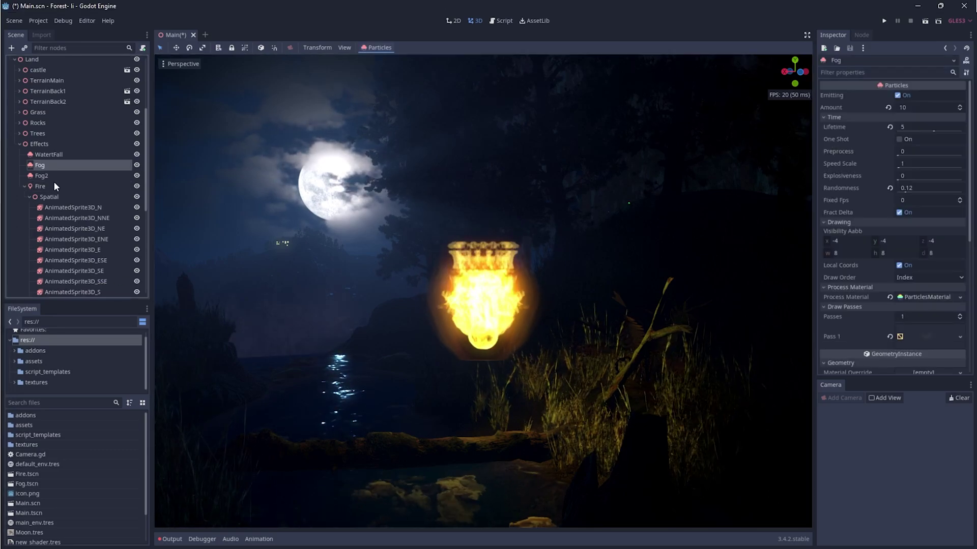
click(49, 184)
right_click(50, 188)
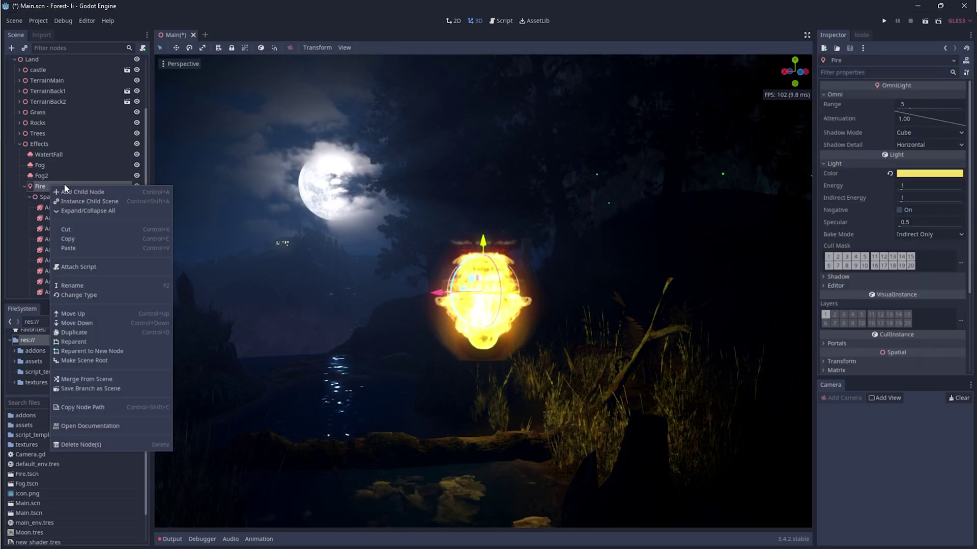
click(122, 267)
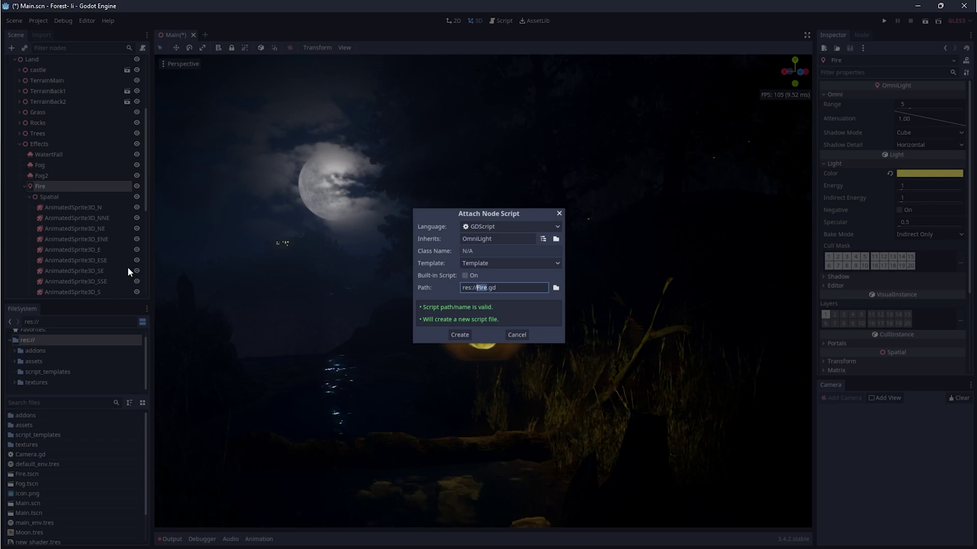
click(458, 334)
drag(362, 240, 266, 155)
Step: Paste the prepared variable declarations, then the cardinal_dir function, into Fire.gd
text(### Export Variables ### export var set_lightEnergy = false setget regen # lazy way of giving us a 'button' to make a realtime change in the editor export var phys_delay = 5 export var li_energy = 1.2  ### Standard Variables ### var counter=0 var dirs = ['N', 'NNE', 'NE', 'ENE', 'E', 'ESE', 'SE', 'SSE', 'S', 'SSW', 'SW', 'WSW', 'W', 'WNW', 'NW', 'NNW']  ### Onready Variables ### onready var camera = get_node("../../../character/Gimble/Horizontal/Vertical/Camera") onready var le = light_energy)
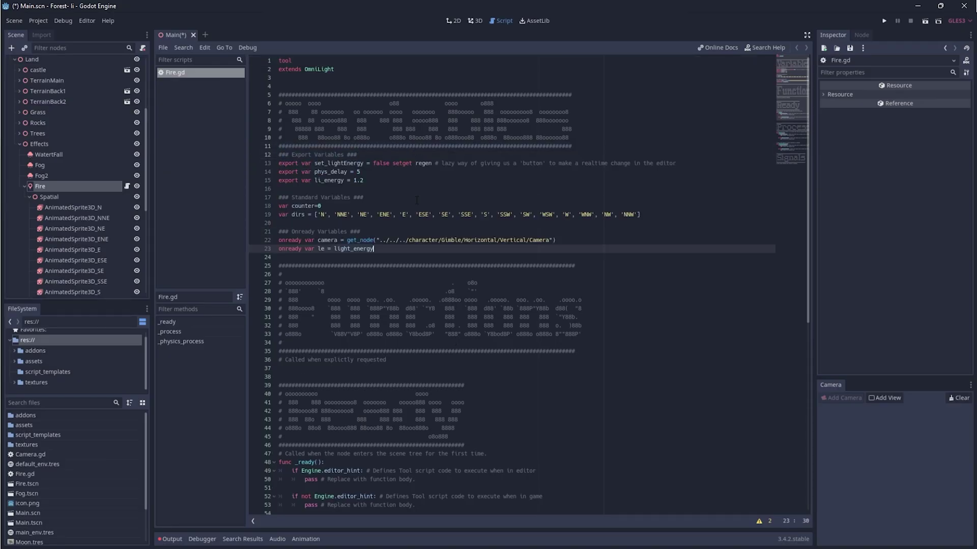
click(420, 187)
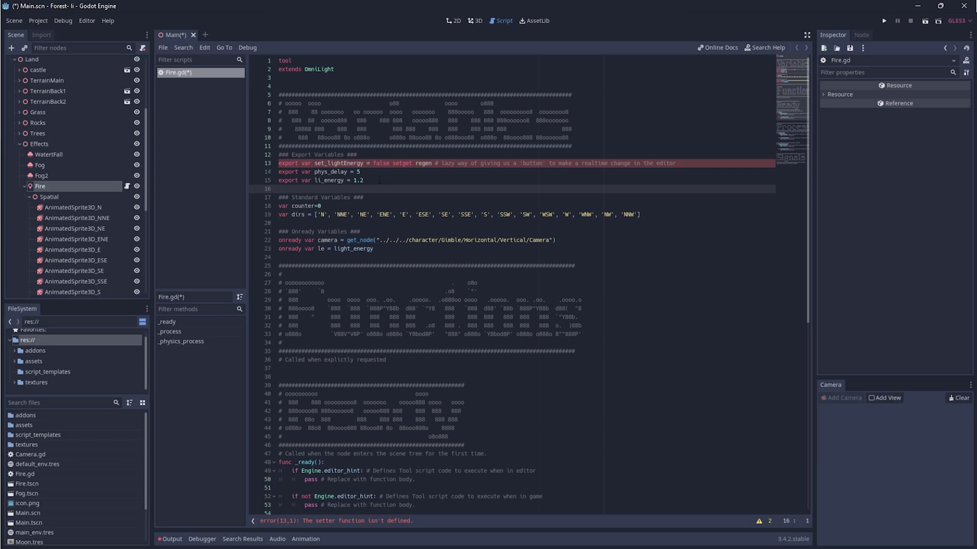
key(Down)
key(Down)
key(Down)
key(Down)
key(Down)
key(Down)
key(Down)
key(Down)
key(Down)
key(Down)
key(Down)
key(Down)
key(Down)
key(Down)
key(Down)
key(Down)
key(Down)
key(Down)
key(Down)
key(Down)
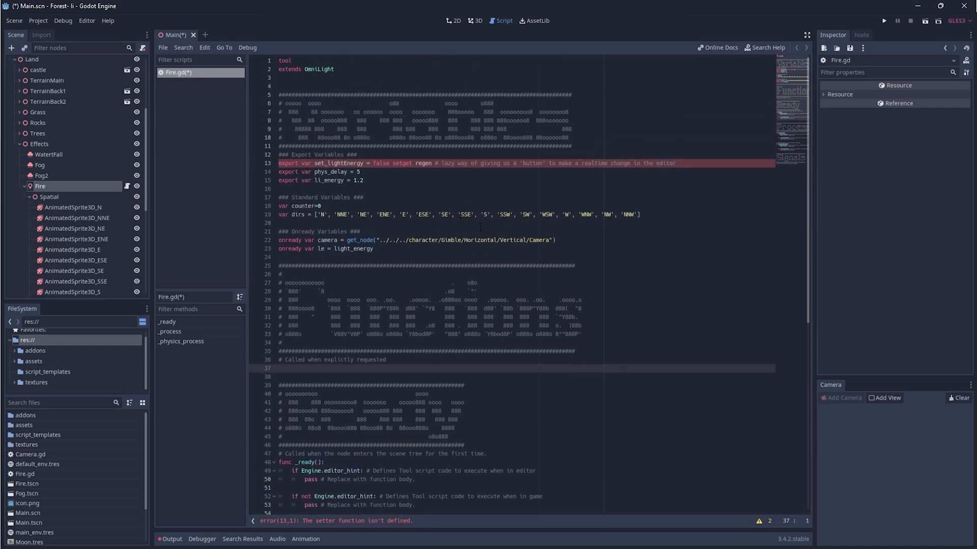
scroll(483, 227, down, 4)
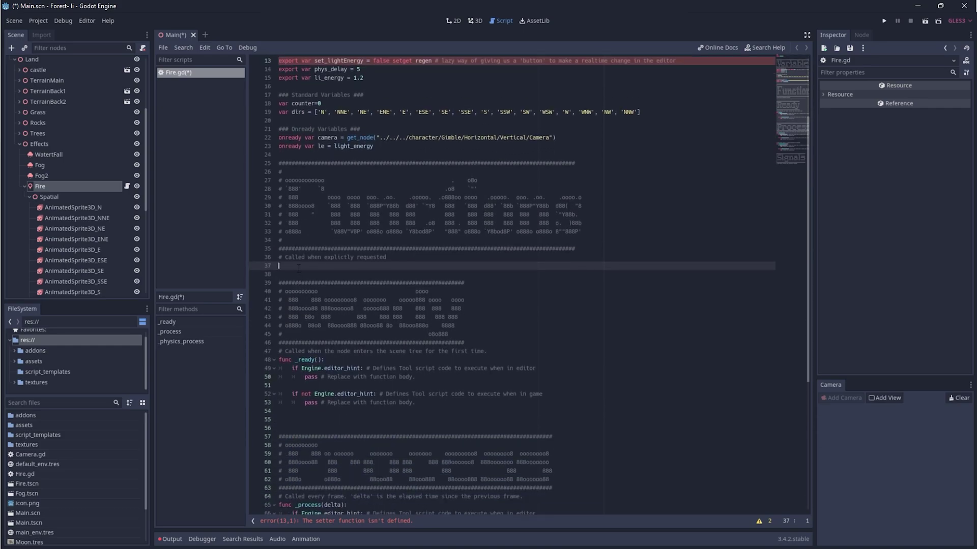
text(func cardinal_dir(degrees): 	var ix = round(degrees / (360.0 / dirs.size())) 	return dirs[int(ix) % int(dirs.size())])
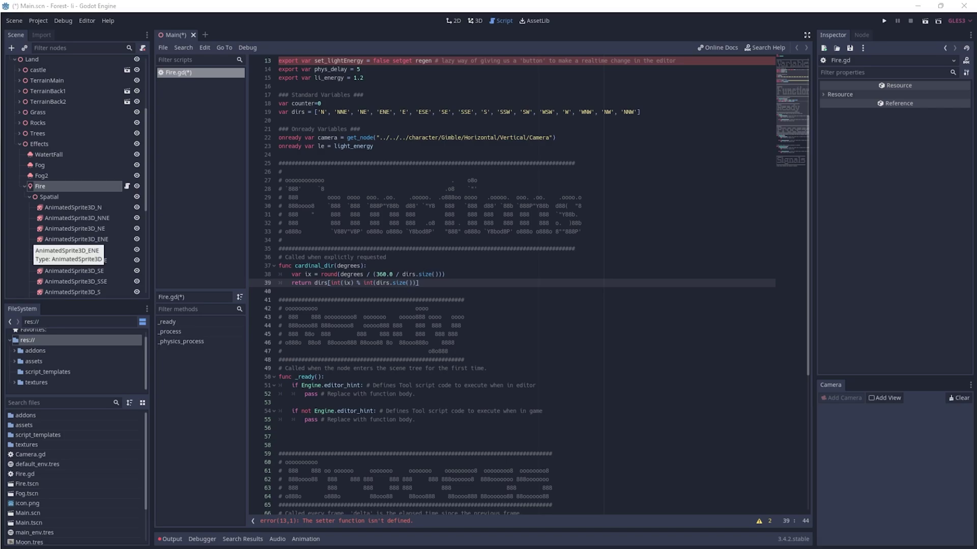
Step: Add the regen function below cardinal_dir, separated by blank lines
click(436, 287)
key(Return)
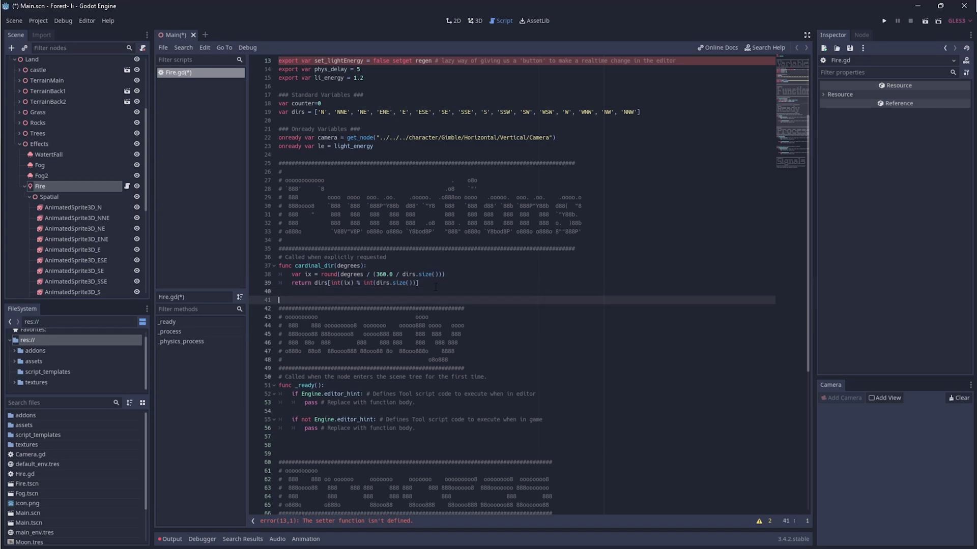
text(func regen(_n = null): 	light_energy = li_energy 	le = light_energy)
key(Return)
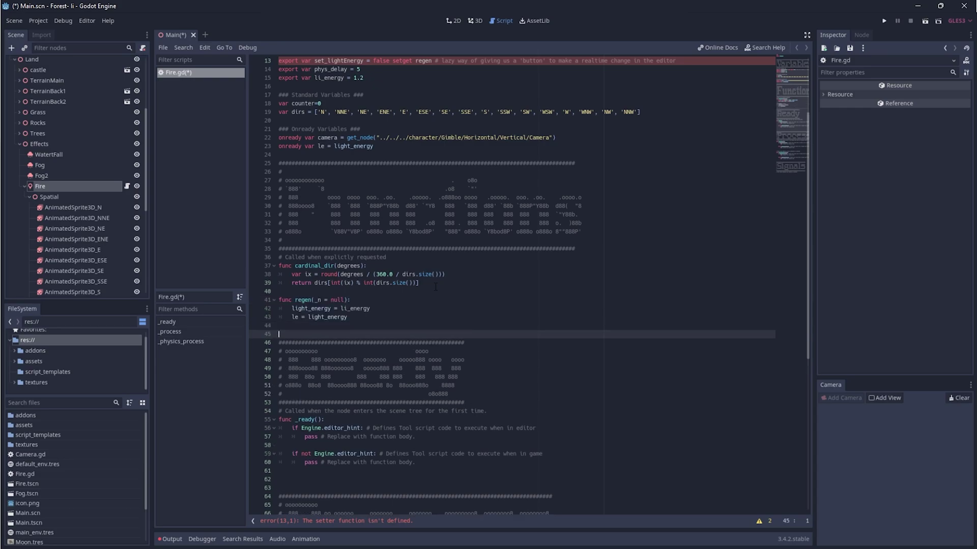
Step: Delete the whole _process function from Fire.gd
click(435, 288)
click(402, 325)
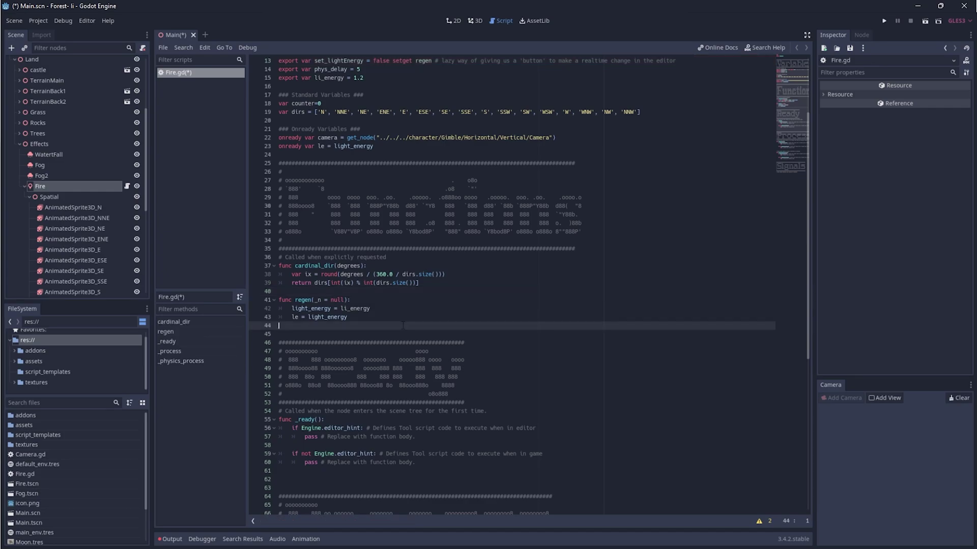
scroll(433, 325, down, 10)
click(459, 368)
click(353, 377)
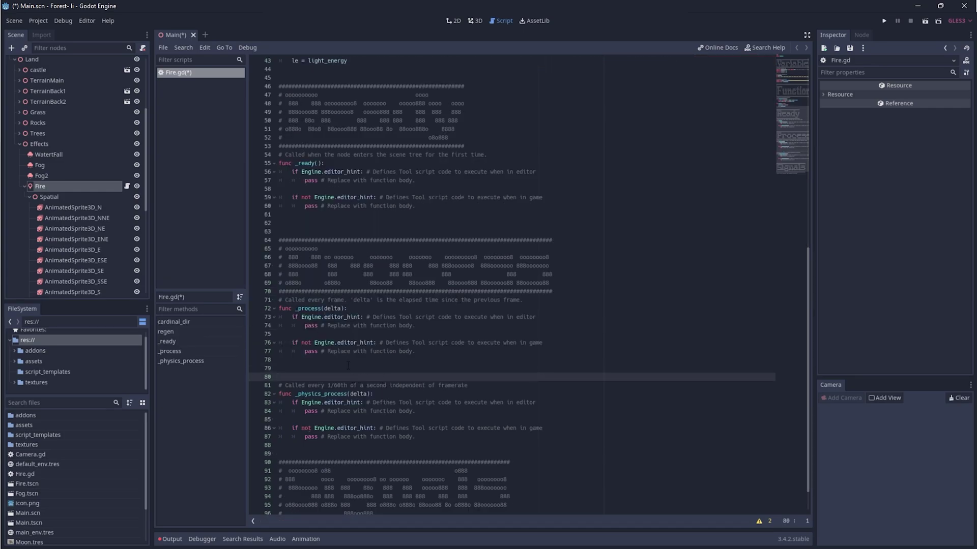
drag(348, 376, 246, 295)
key(Delete)
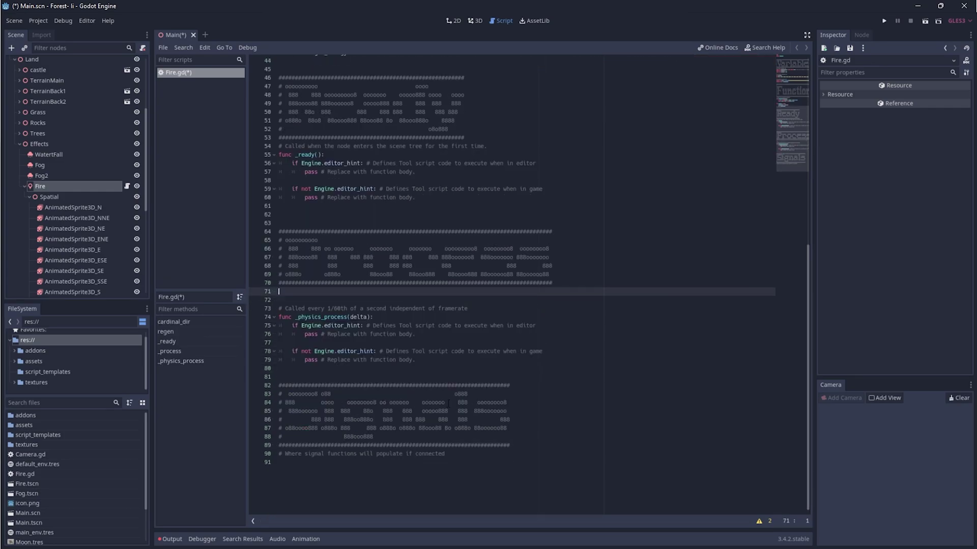
Step: Replace the _physics_process placeholder with code setting light_energy to rand_range(0.85,1.25) × le
key(Down)
key(Down)
key(Down)
key(shift+Down)
key(shift+Down)
key(shift+Down)
key(shift+Down)
key(shift+Down)
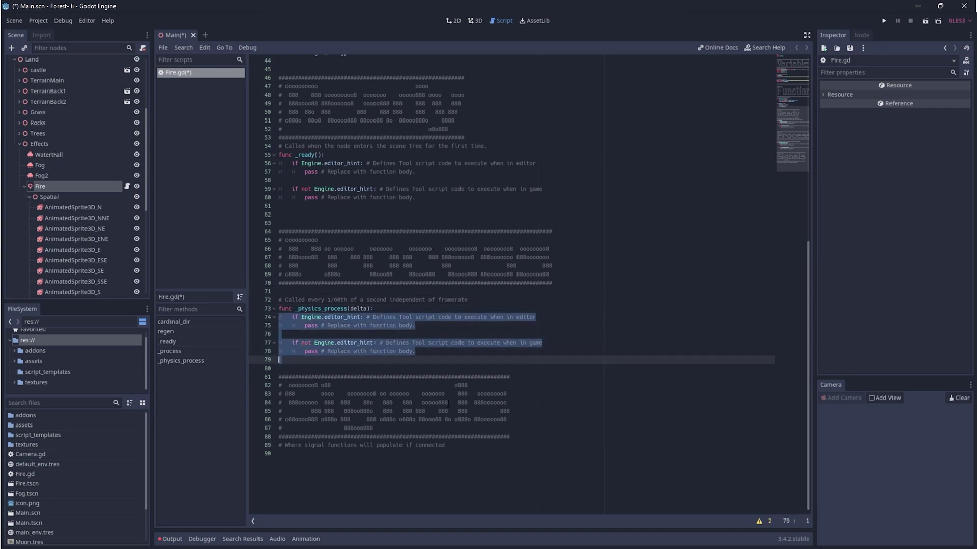
key(Delete)
key(Up)
key(Up)
key(Up)
key(Delete)
key(Down)
key(Down)
text(#	Add some flicker to the light 	if counter == phys_delay: 		light_energy = rand_range(0.85,1.25) * le 		counter = 0)
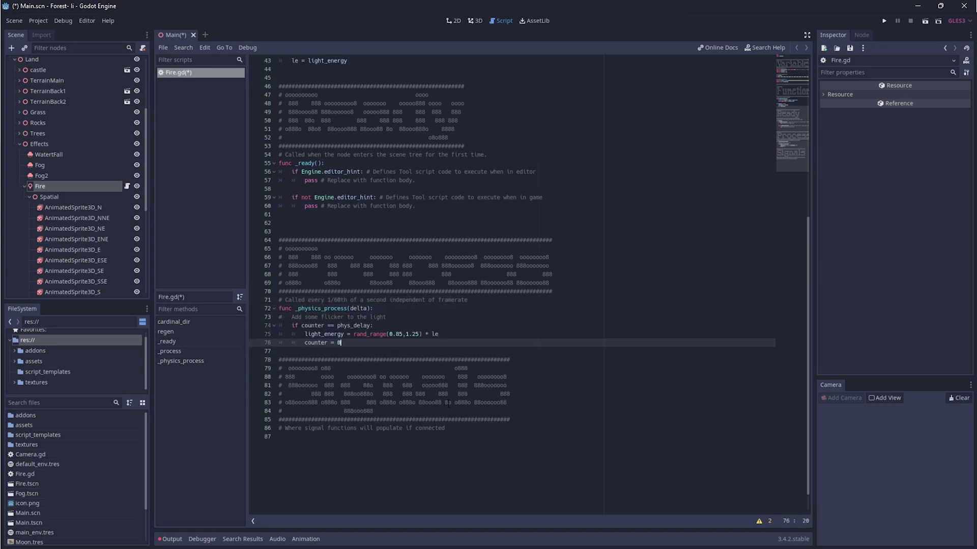
key(Return)
key(Return)
key(Return)
key(Return)
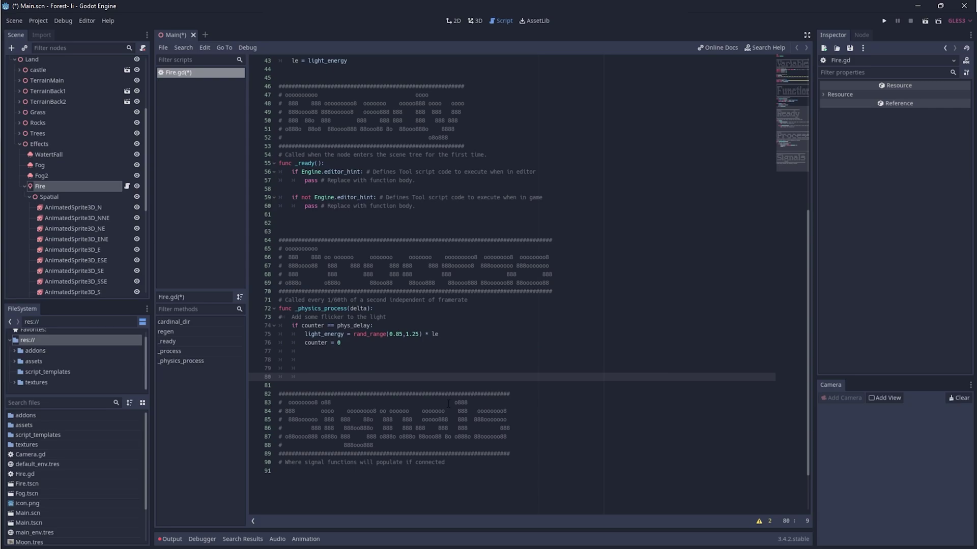